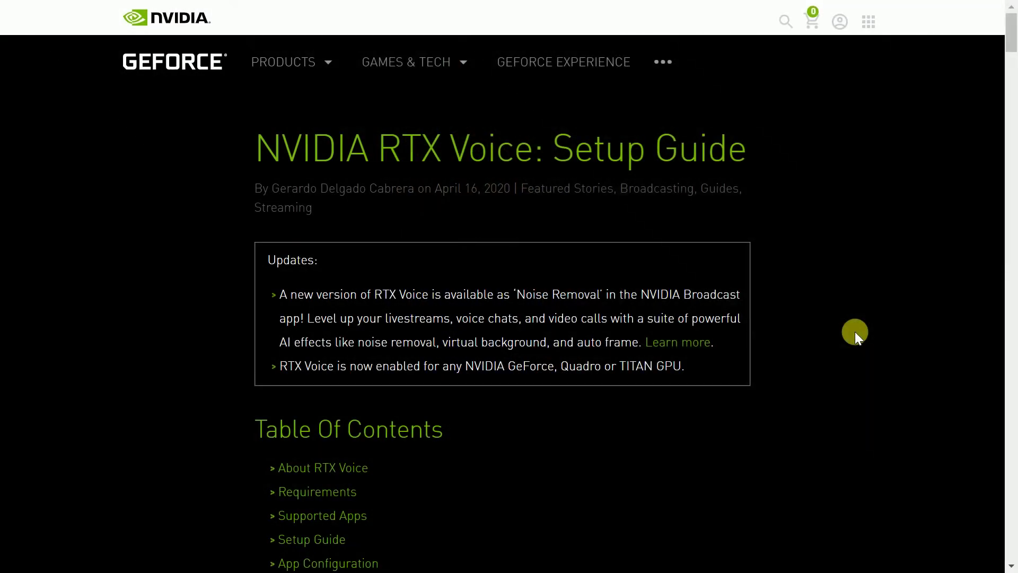
Step: Examine the NVIDIA RTX Voice setup guide's table of contents, supported apps, and download, installation and configuration instructions
scroll(855, 331, "down", 6)
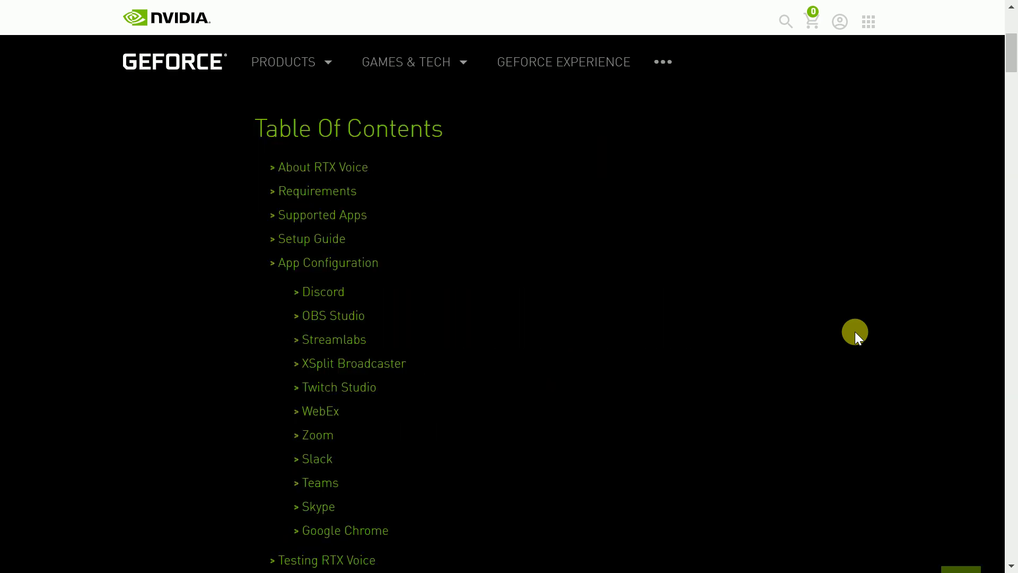
scroll(855, 332, "up", 6)
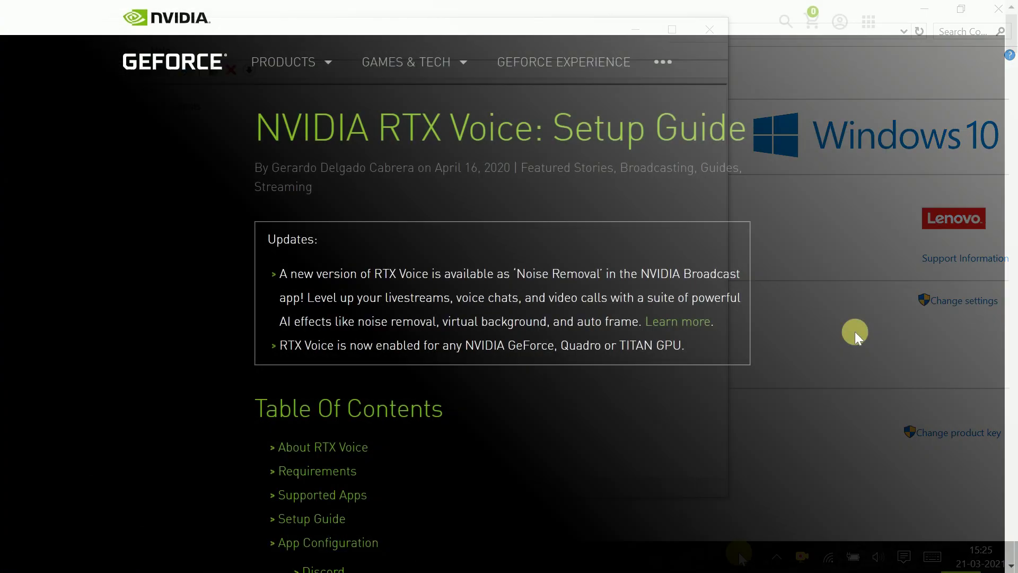
scroll(849, 334, "down", 10)
scroll(840, 336, "down", 11)
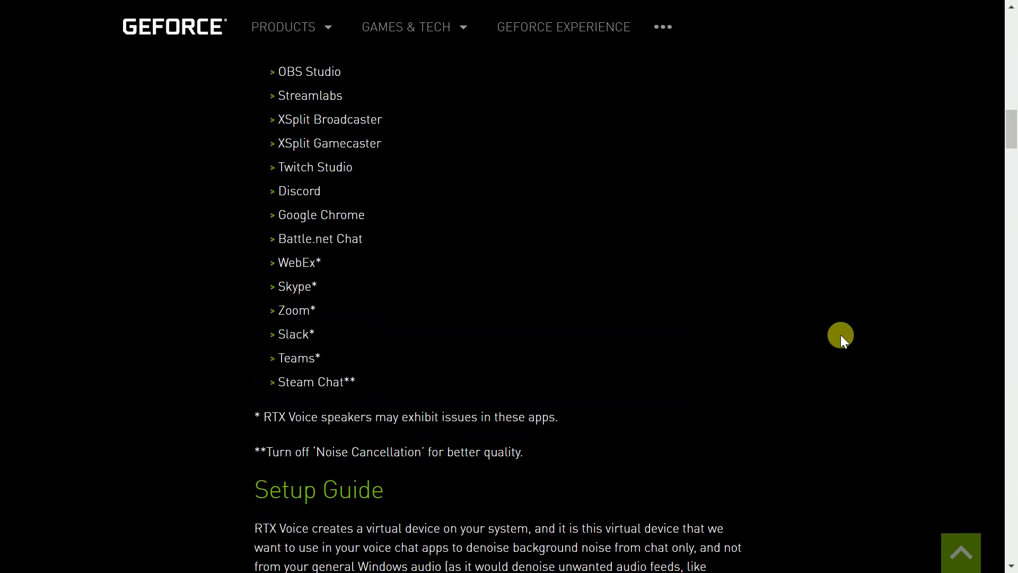
scroll(841, 335, "up", 2)
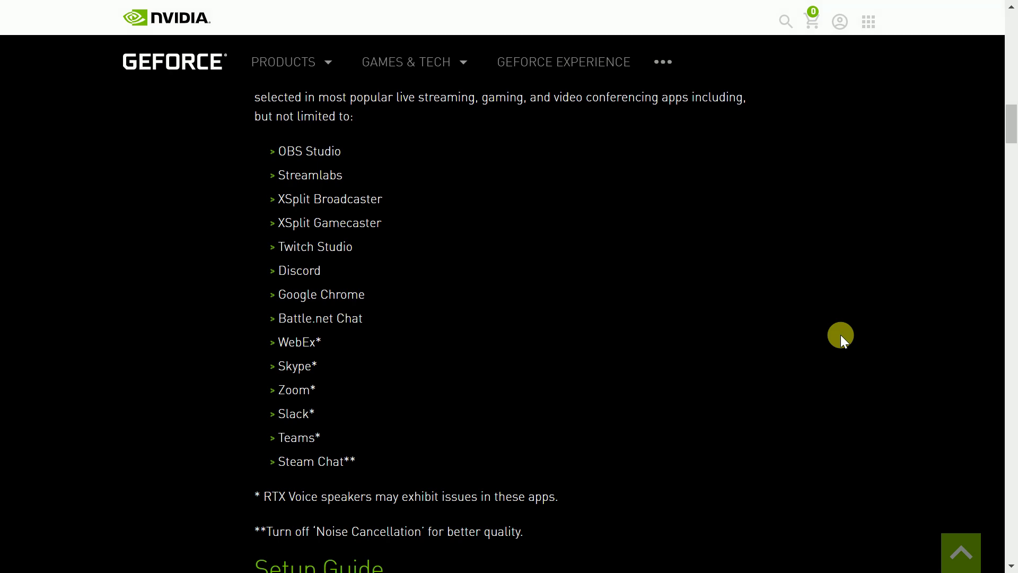
scroll(841, 335, "down", 3)
scroll(841, 335, "down", 6)
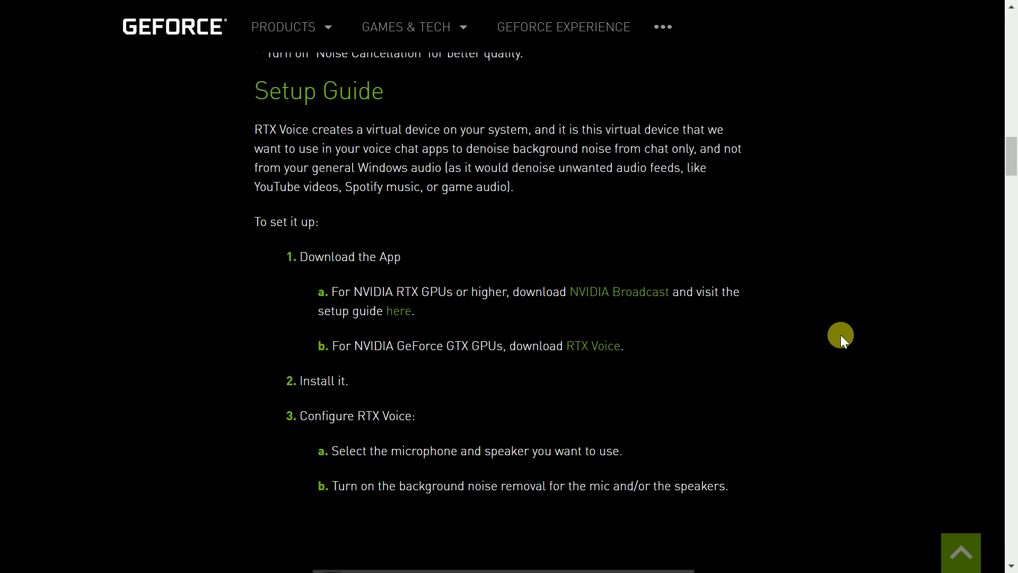
scroll(840, 335, "down", 3)
scroll(841, 335, "down", 3)
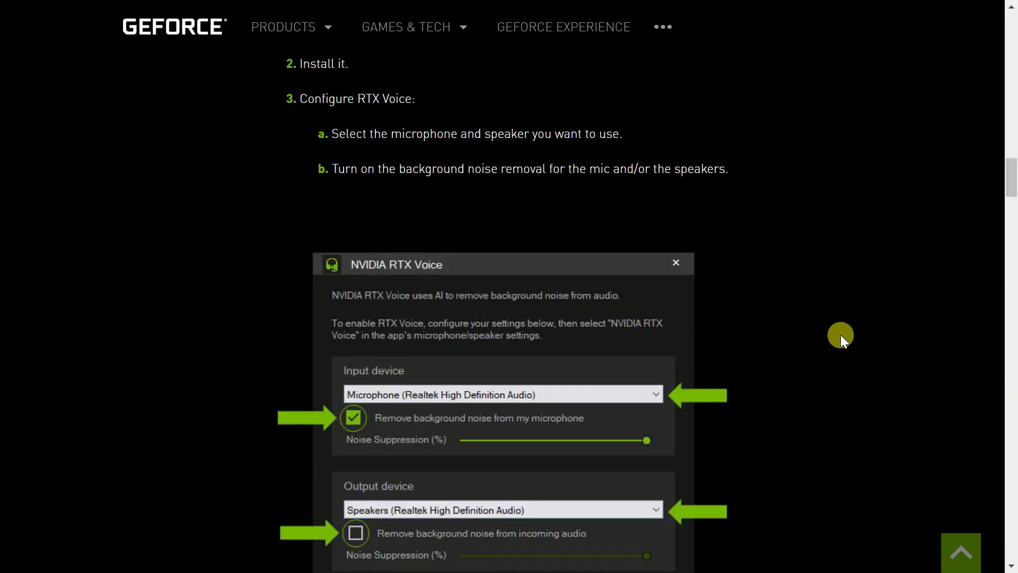
scroll(841, 335, "down", 3)
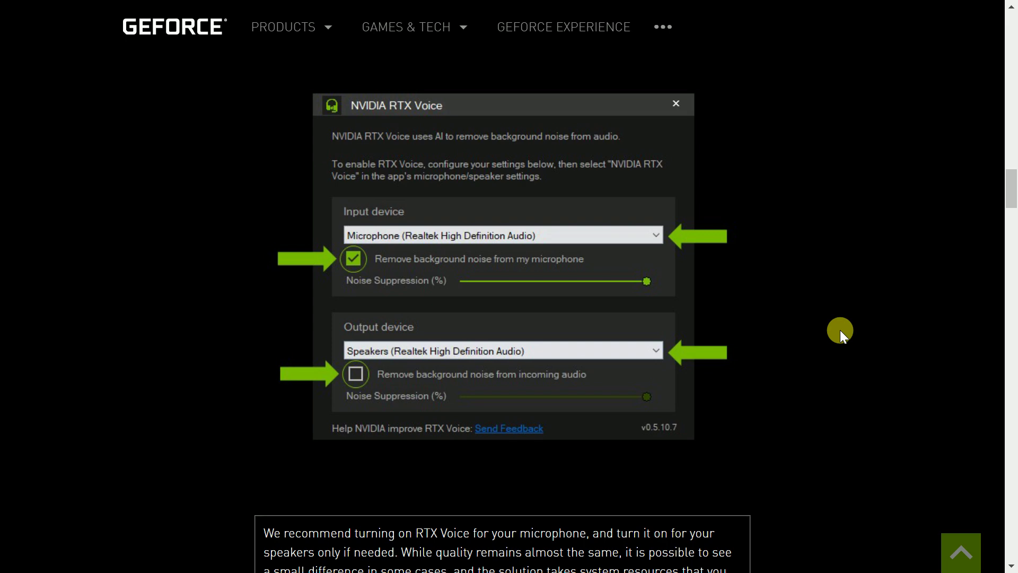
Step: Examine the guide's speaker recommendation and its app configuration instructions for Discord, OBS Studio and StreamLabs
scroll(840, 331, "down", 5)
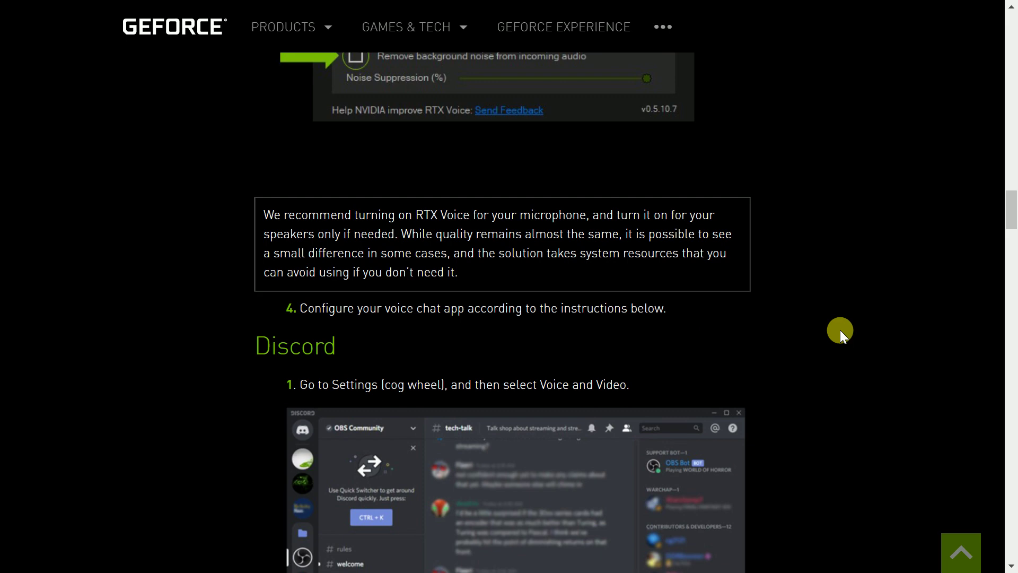
scroll(840, 331, "down", 4)
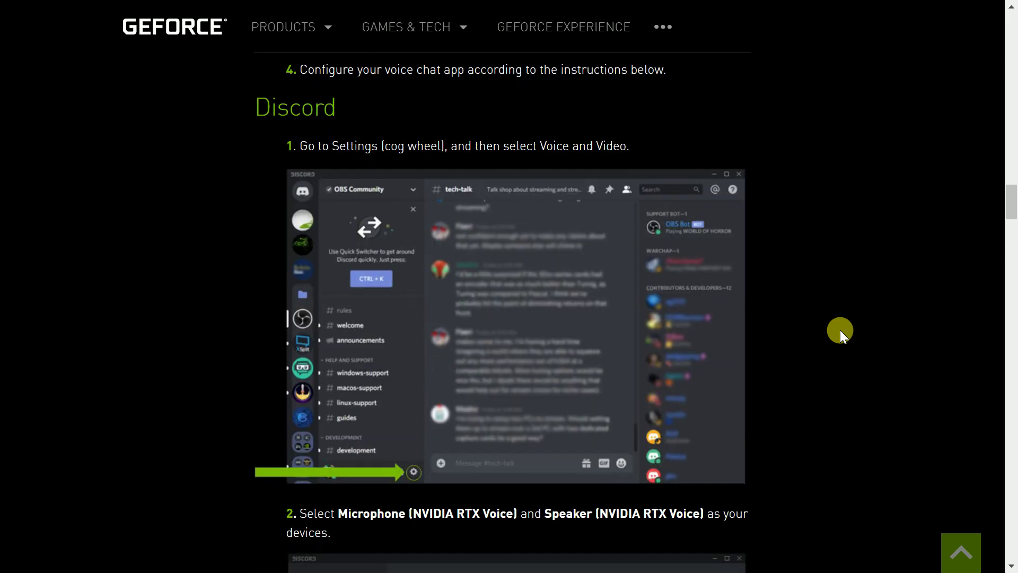
scroll(840, 330, "down", 5)
scroll(840, 330, "down", 5)
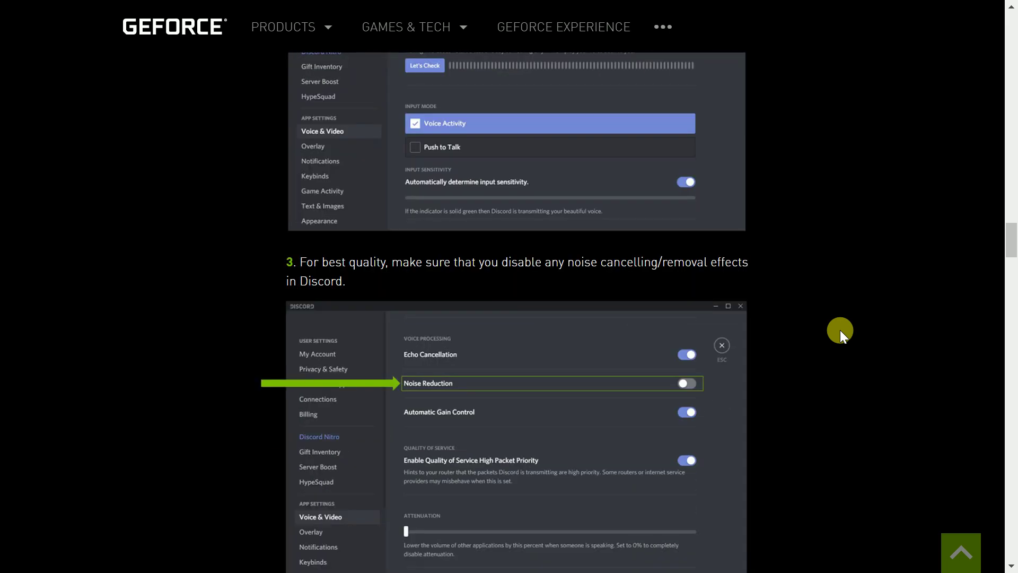
scroll(841, 329, "down", 5)
scroll(840, 330, "down", 5)
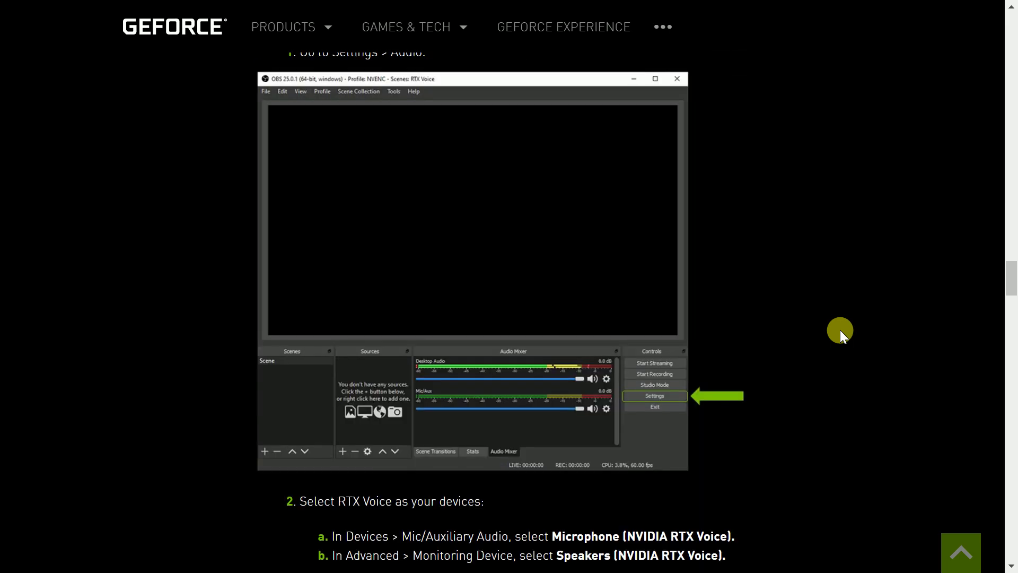
scroll(840, 330, "down", 6)
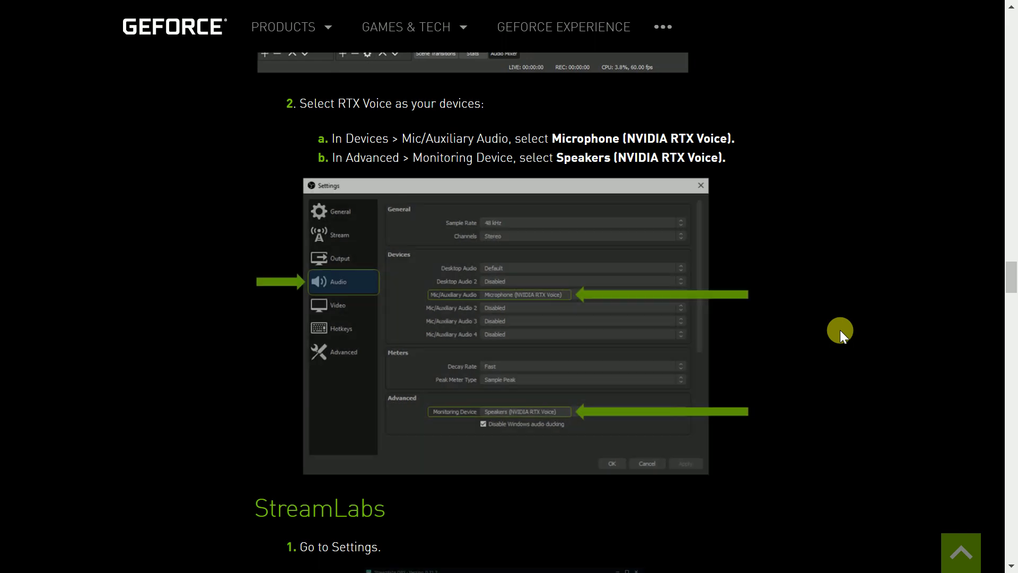
scroll(840, 330, "down", 4)
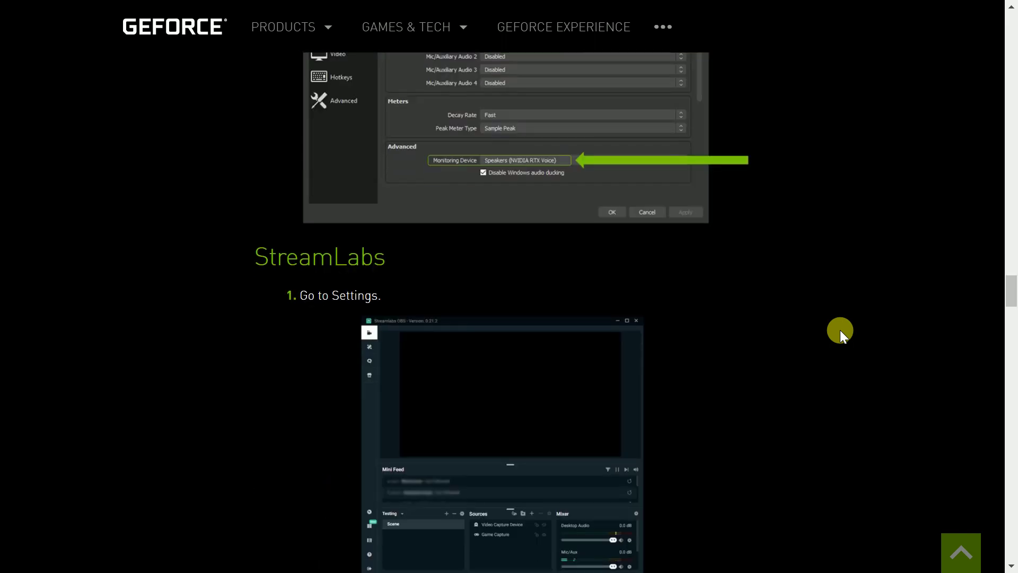
scroll(840, 331, "down", 5)
scroll(841, 331, "down", 1)
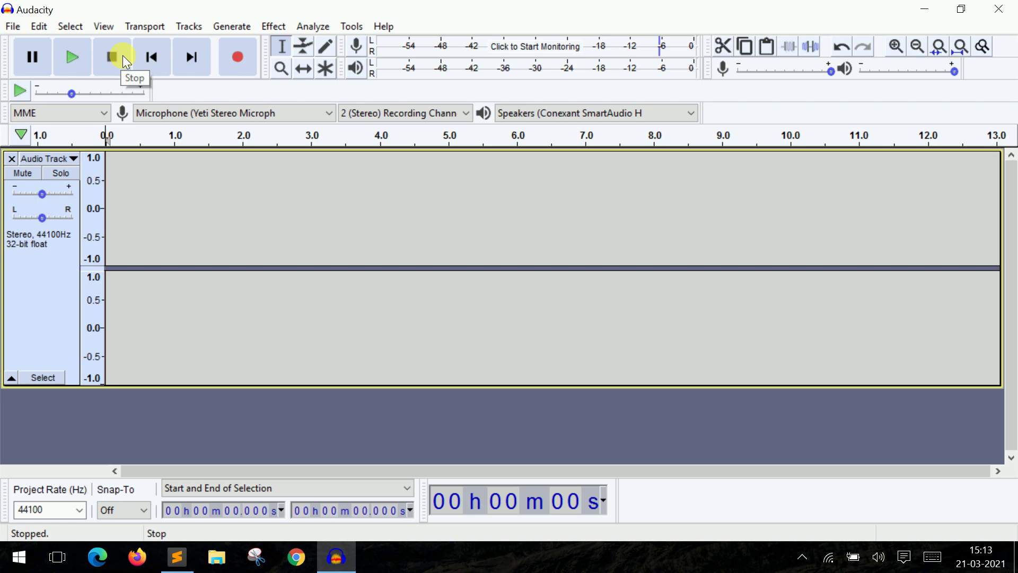
Step: In Audacity, record a voice sample of about 12 seconds from the Yeti Stereo Microphone and play it back
left_click(237, 56)
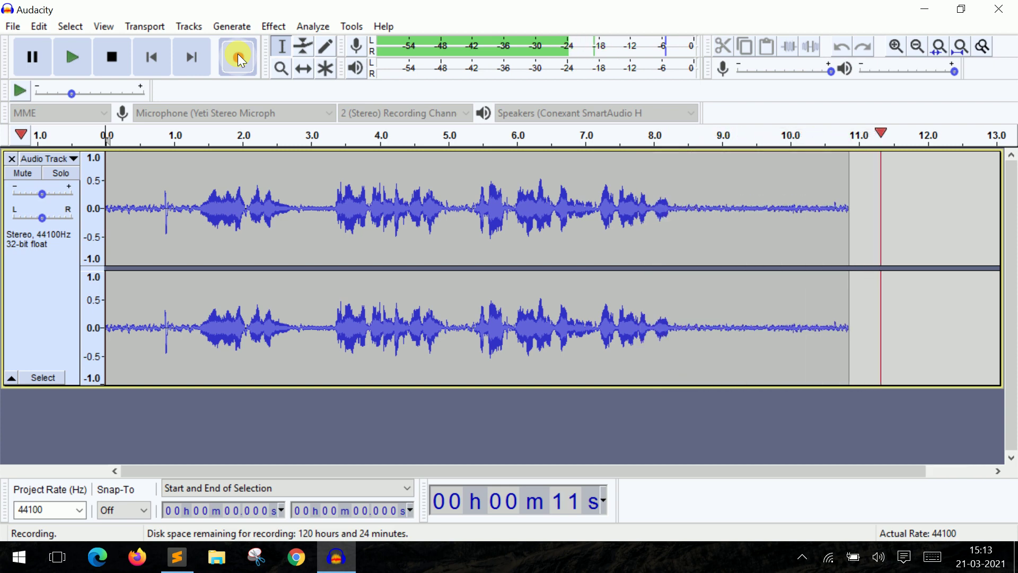
left_click(111, 58)
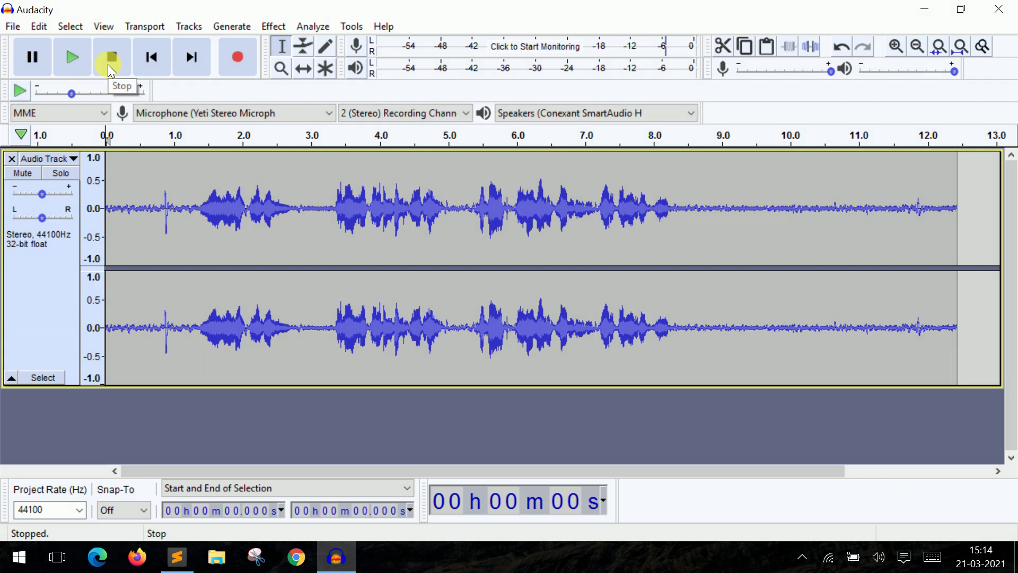
left_click(79, 53)
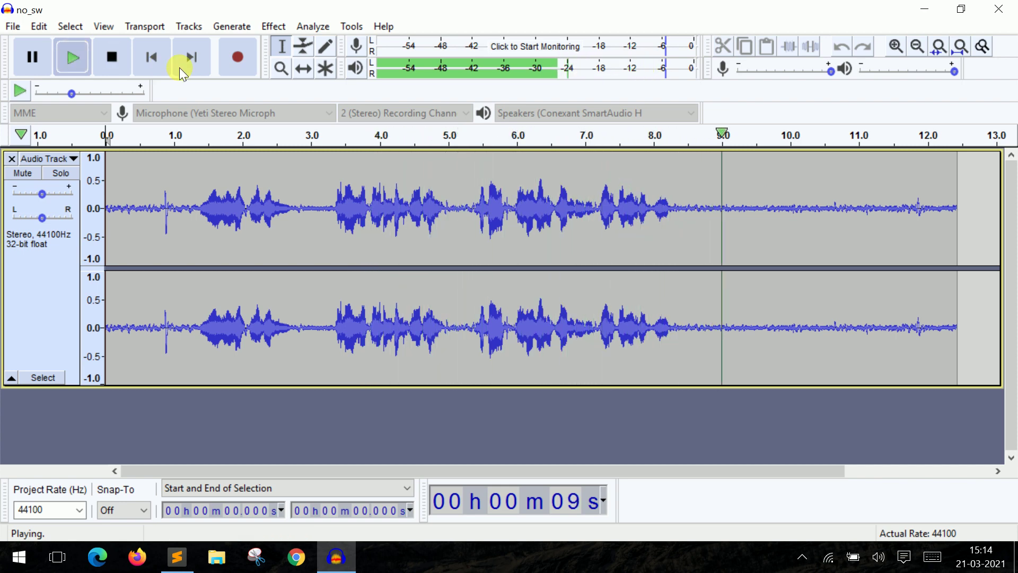
left_click(75, 60)
left_click(75, 60)
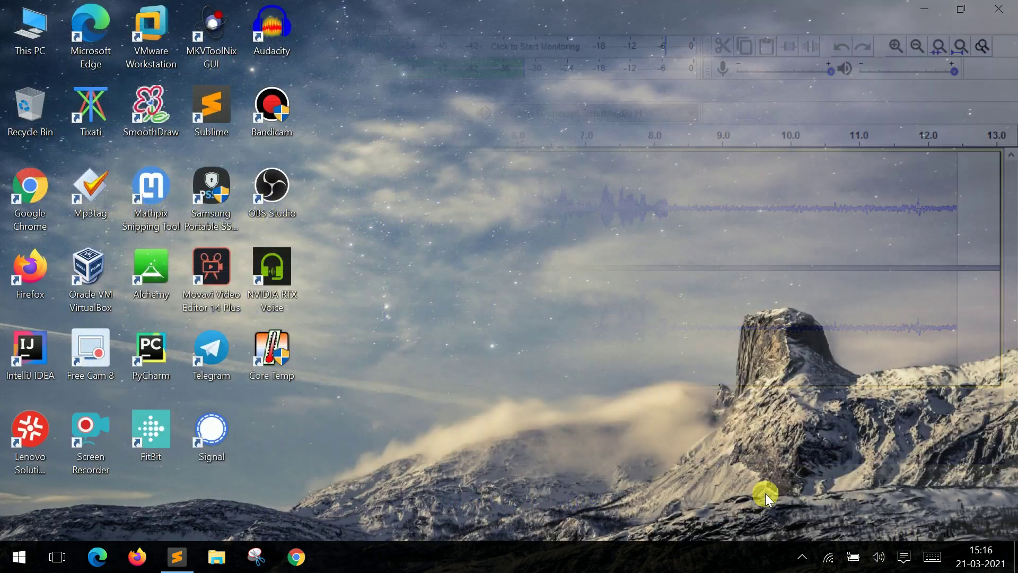
Step: Open NVIDIA RTX Voice and select Microphone (Yeti Stereo Microphone) as the input device
left_click(797, 559)
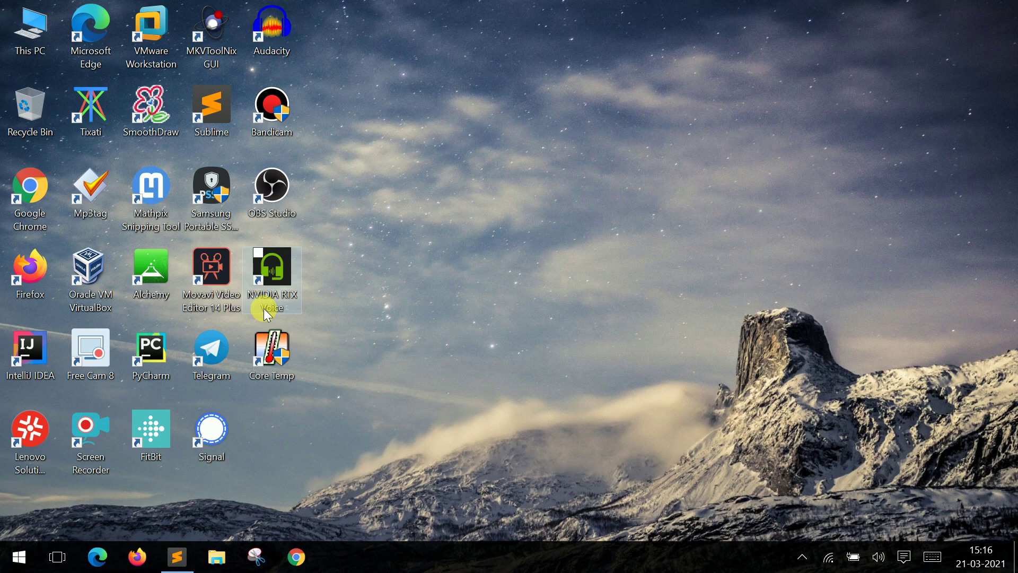
double_click(277, 291)
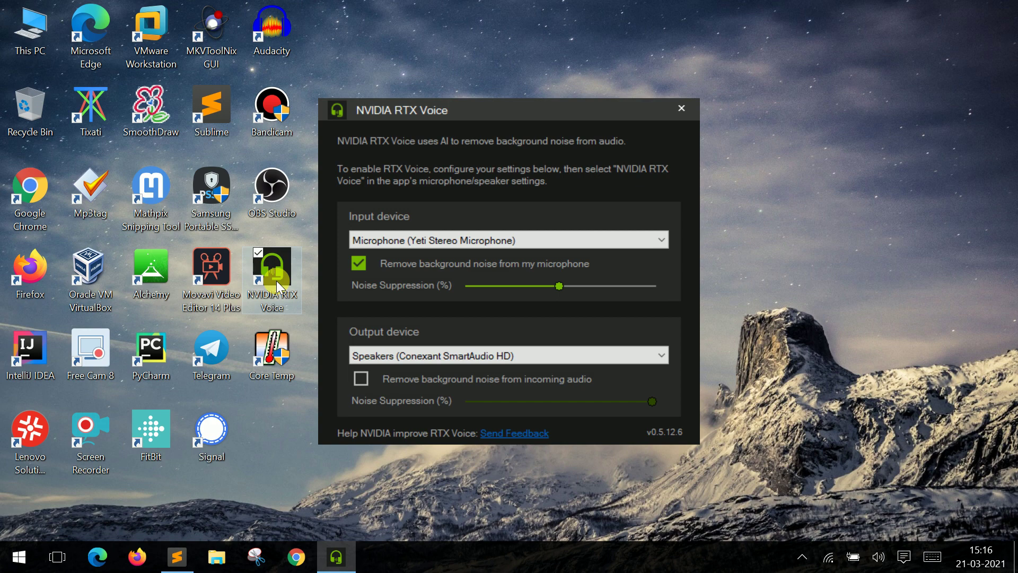
left_click(445, 246)
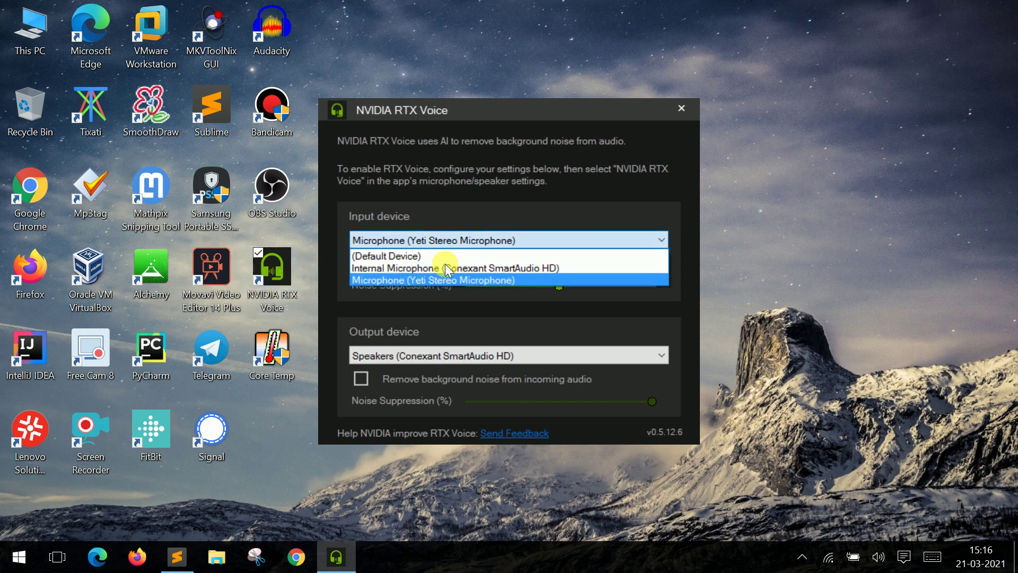
left_click(445, 282)
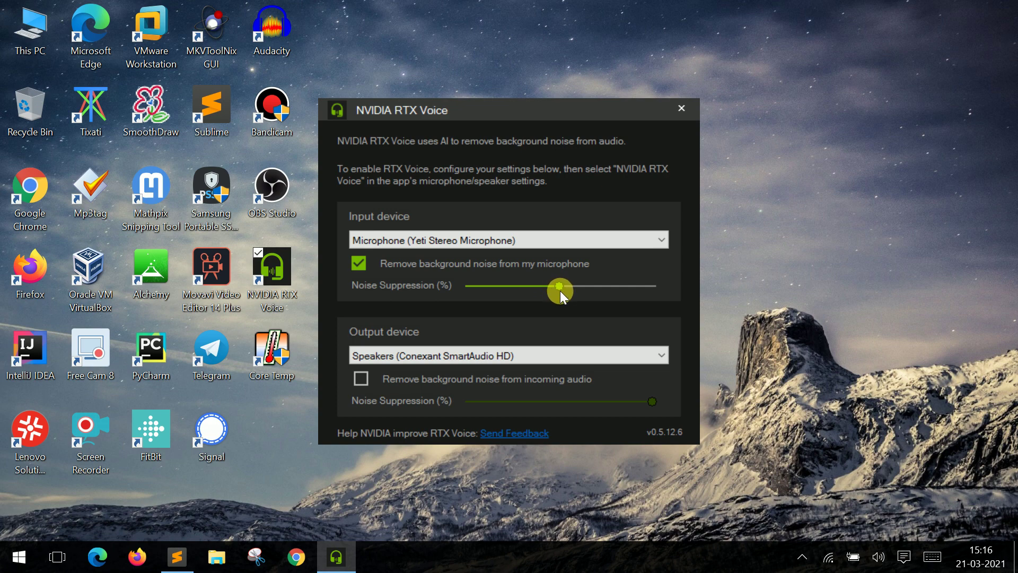
Step: Open Audacity and set the recording device to Microphone (NVIDIA RTX Voice)
double_click(275, 41)
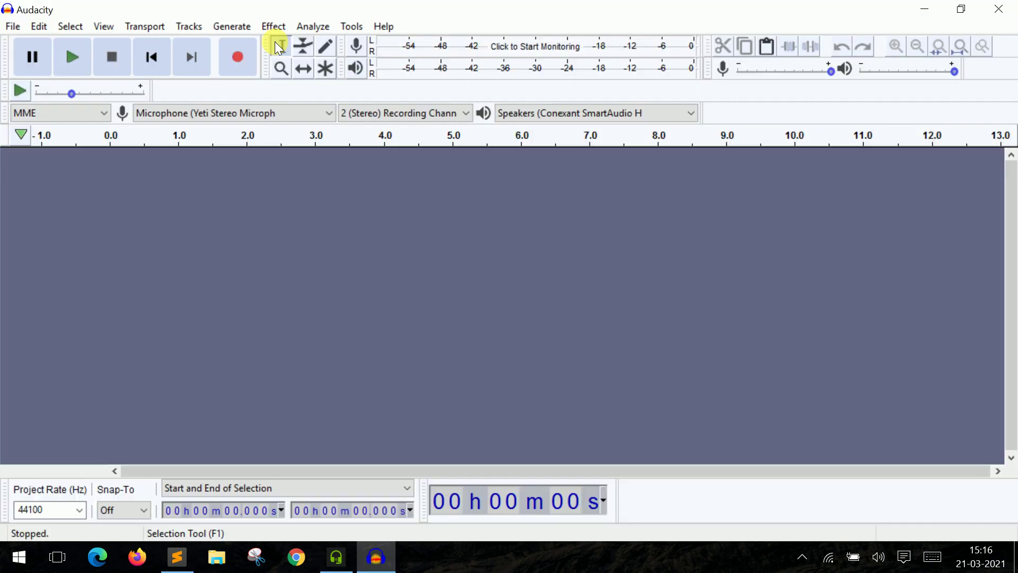
left_click(243, 110)
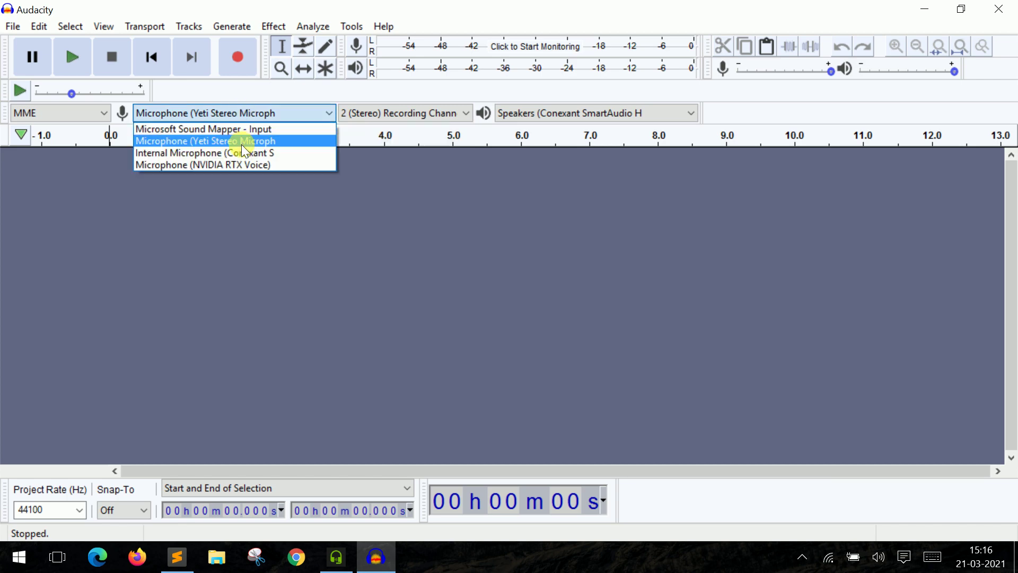
left_click(246, 166)
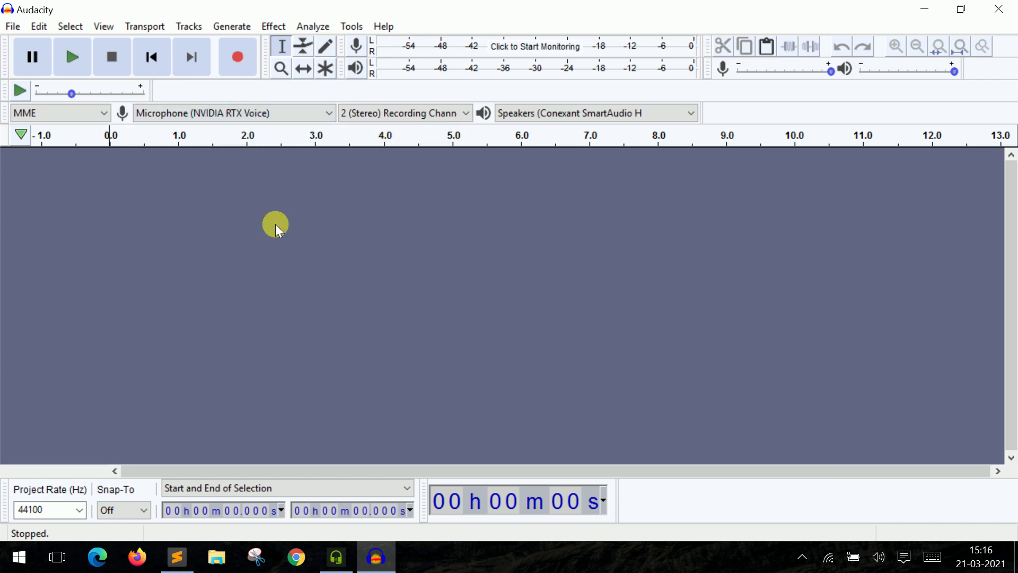
Step: Record a new voice sample through the NVIDIA RTX Voice microphone and play it back
left_click(238, 57)
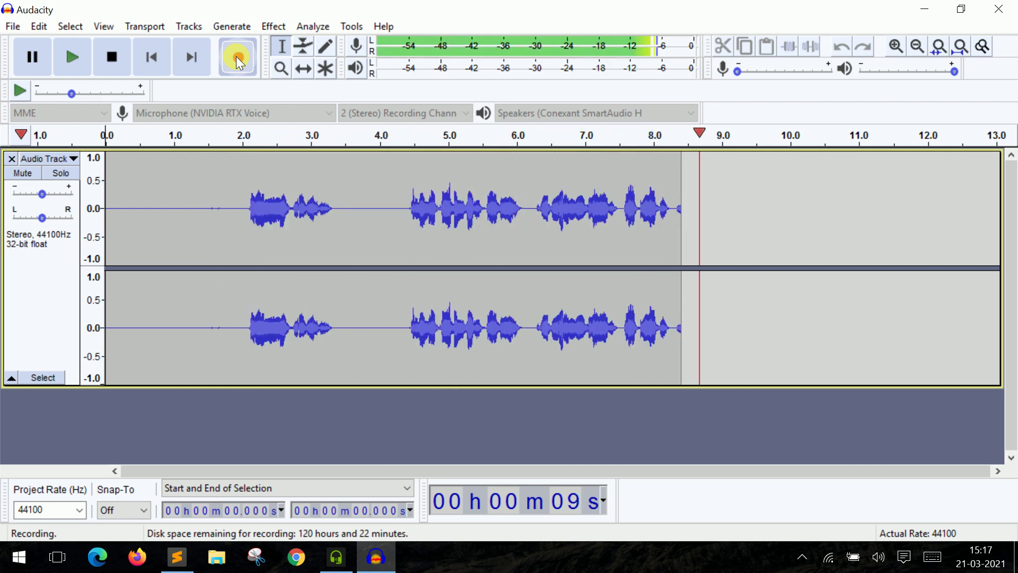
left_click(106, 65)
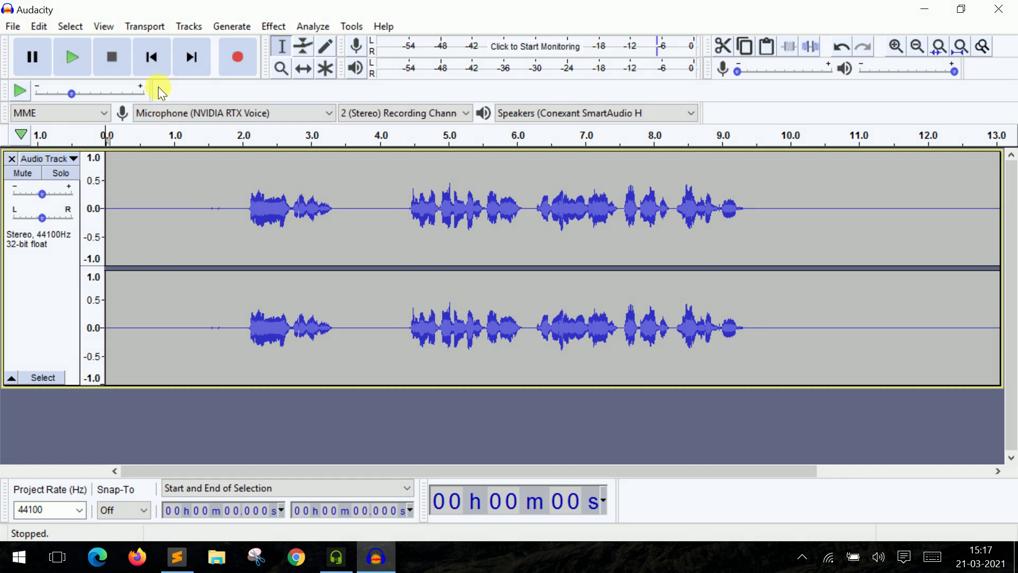
left_click(77, 56)
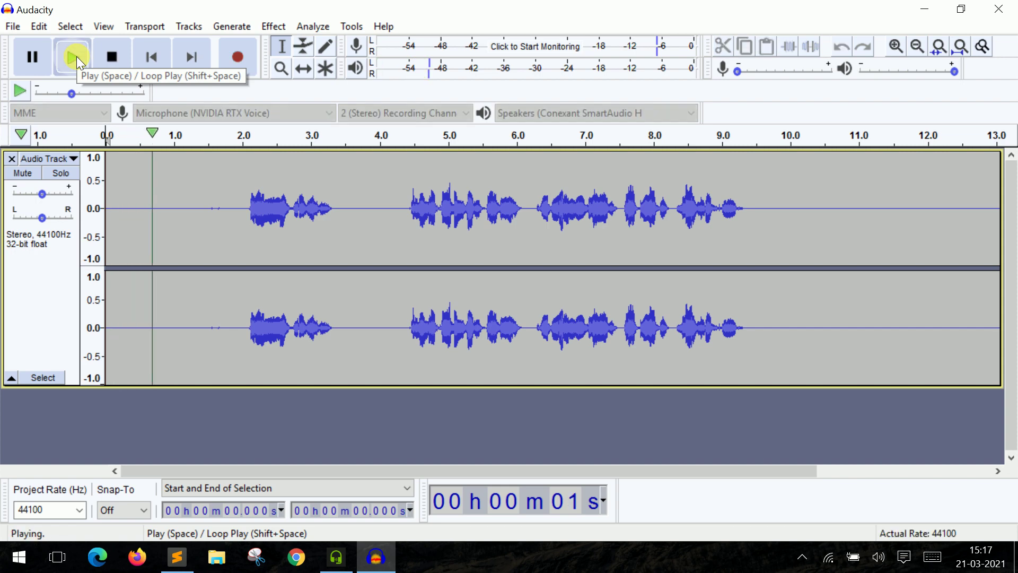